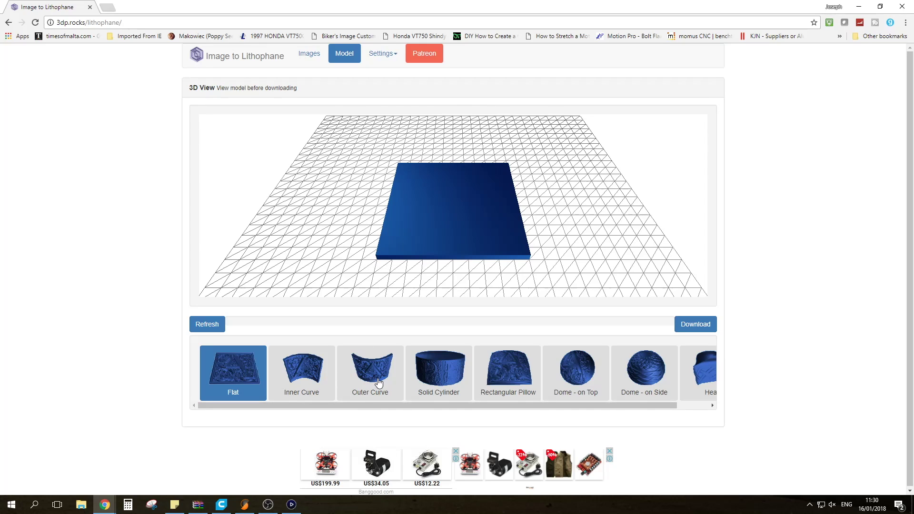
- Drop the photo onto the Images page as a flat lithophane and scroll the shape thumbnails
left_click(308, 59)
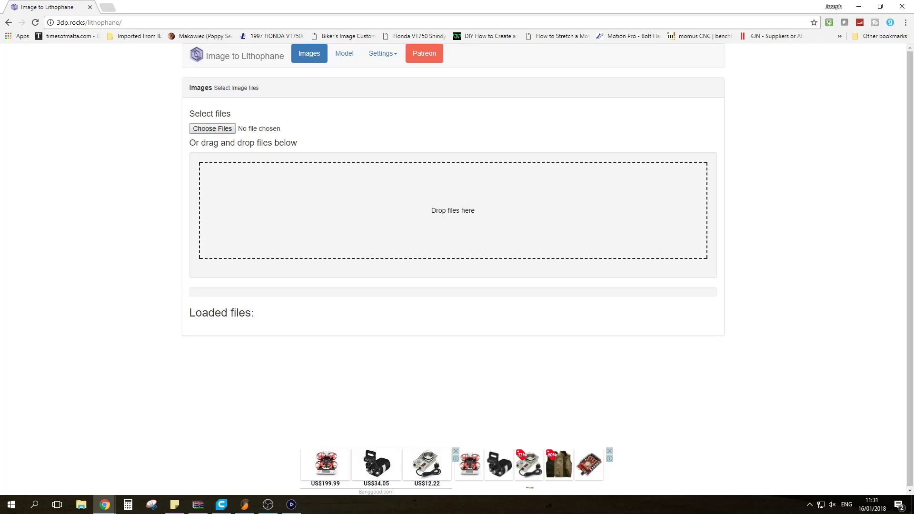
left_click_drag(911, 229, 455, 231)
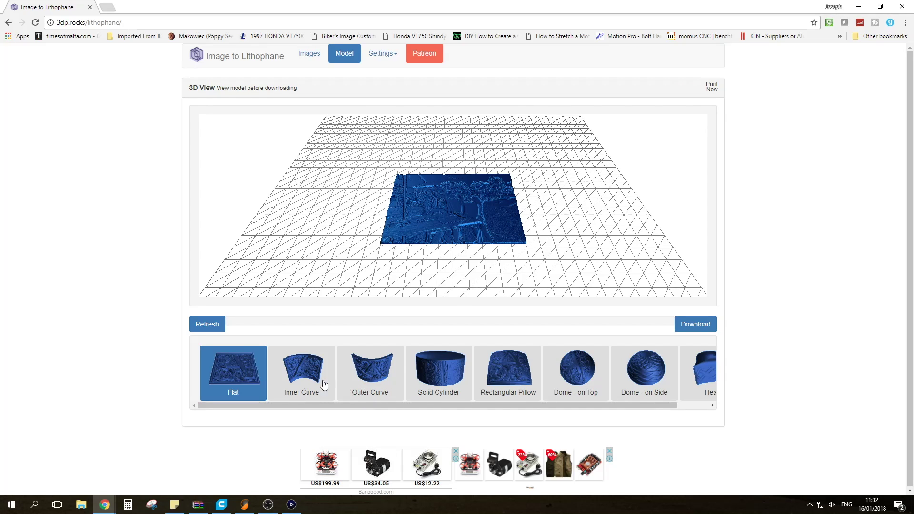
left_click_drag(347, 407, 433, 408)
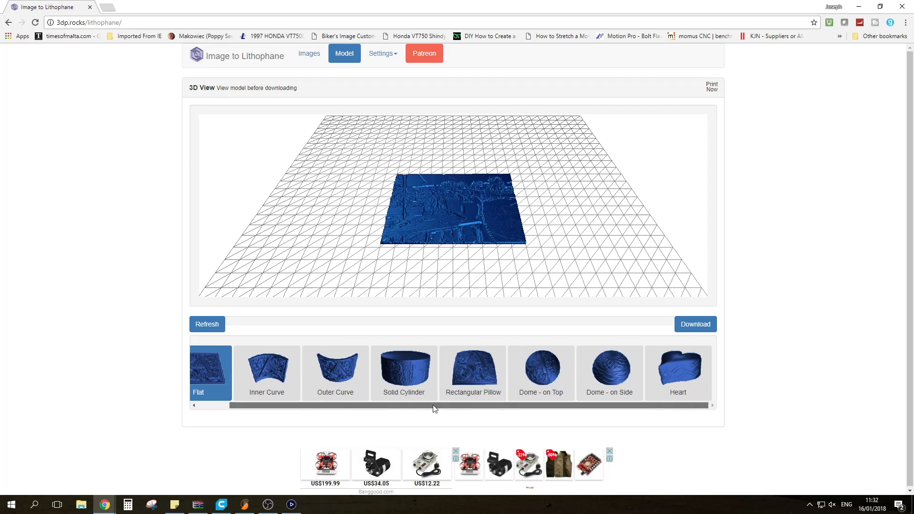
left_click_drag(308, 408, 275, 408)
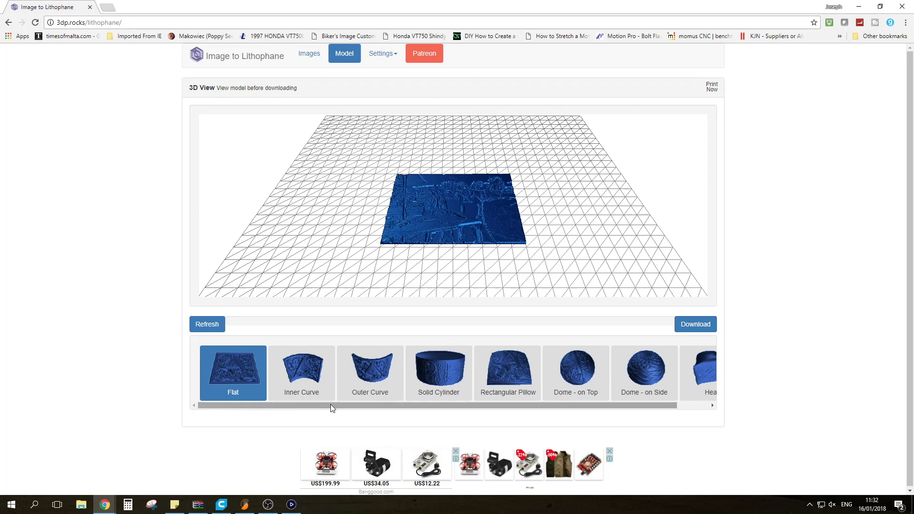
- Rebuild the lithophane with the Outer Curve shape and orbit to inspect the curve
left_click(368, 378)
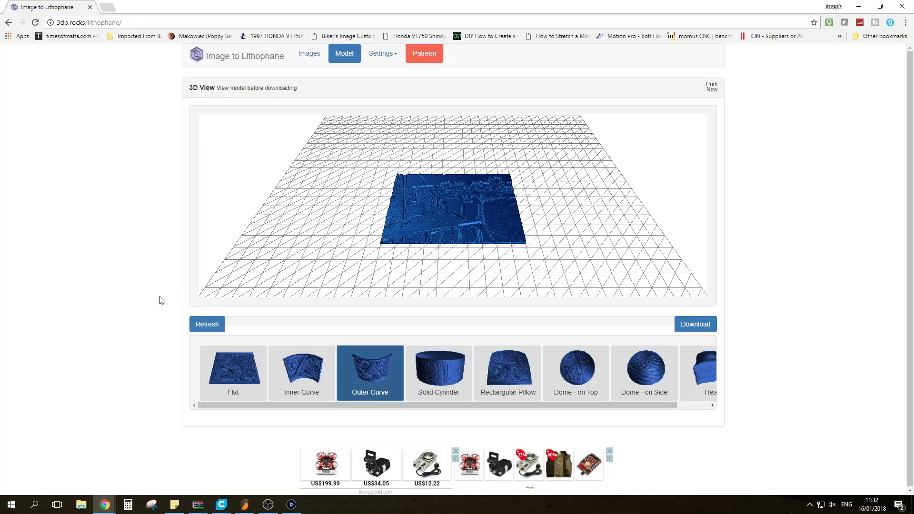
left_click(208, 322)
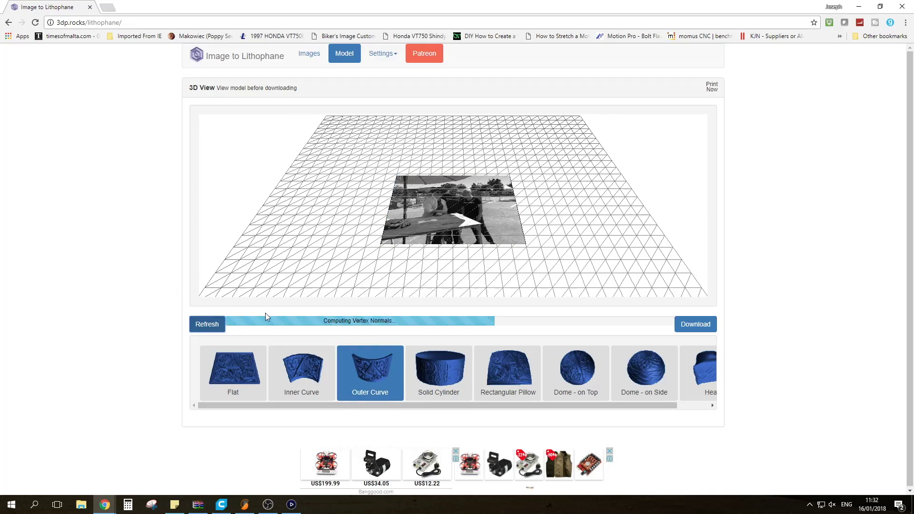
left_click_drag(369, 253, 331, 203)
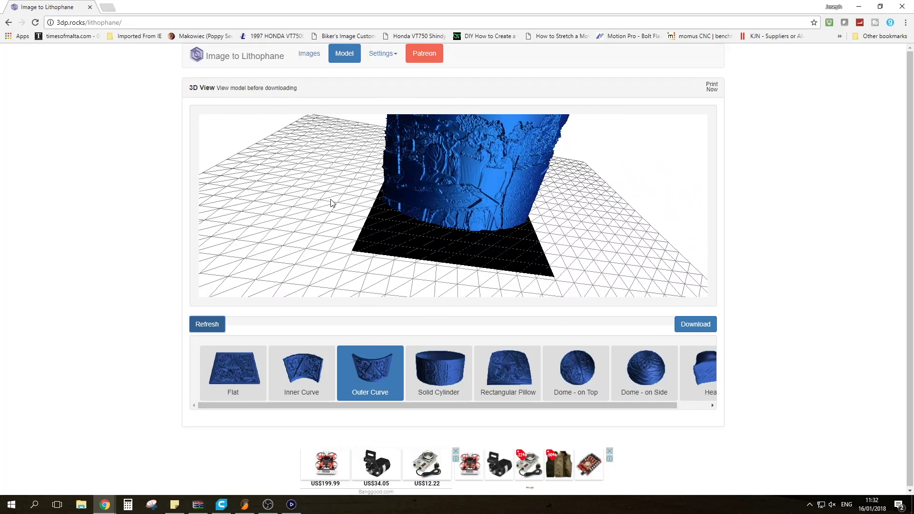
- Set Border (MM) to 3 in Model Settings and regenerate the outer-curve lithophane
left_click(389, 54)
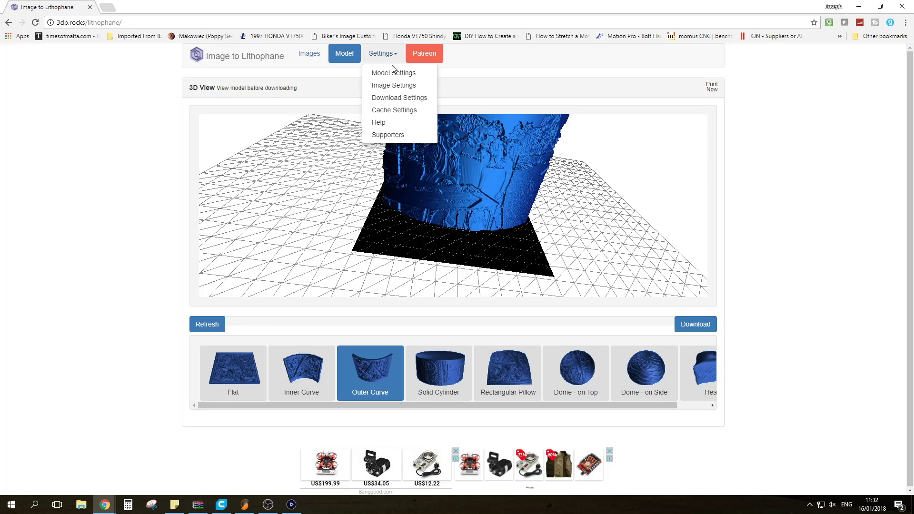
left_click(394, 72)
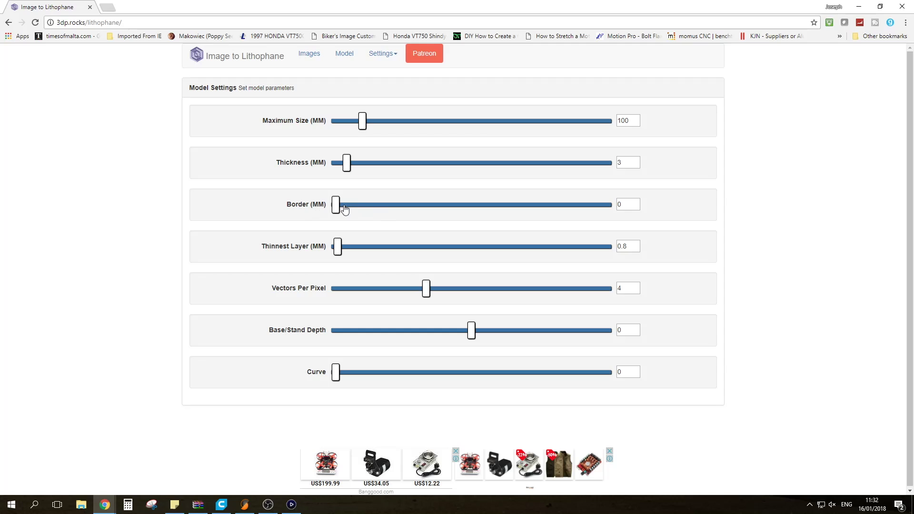
double_click(622, 204)
type("3")
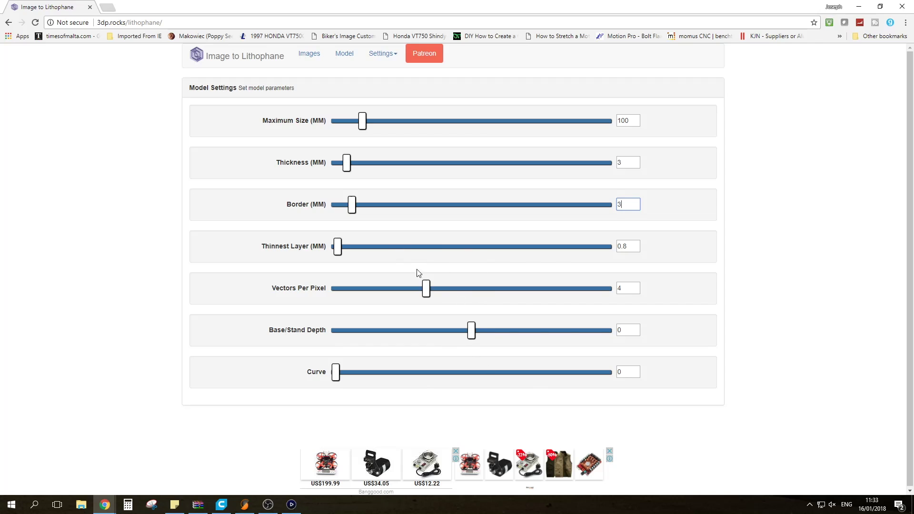
left_click(343, 55)
left_click(205, 328)
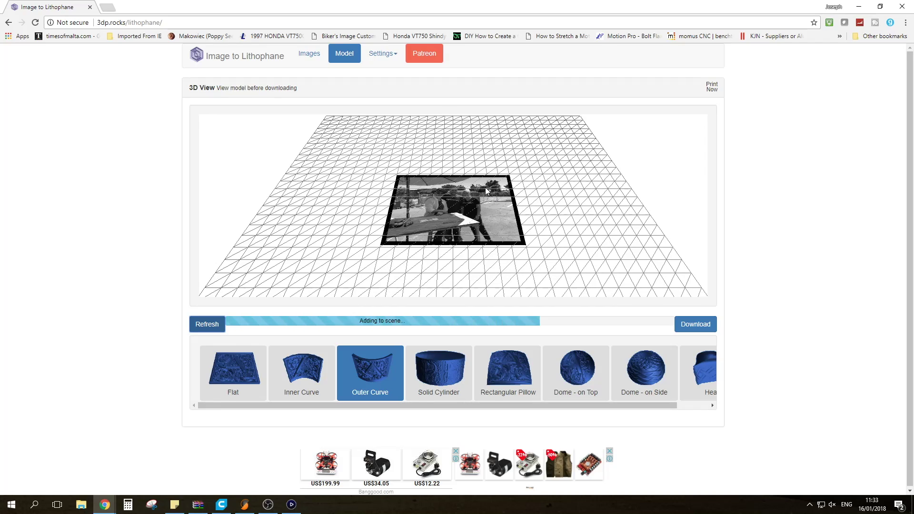
scroll(267, 216, "up", 3)
left_click_drag(267, 216, 350, 221)
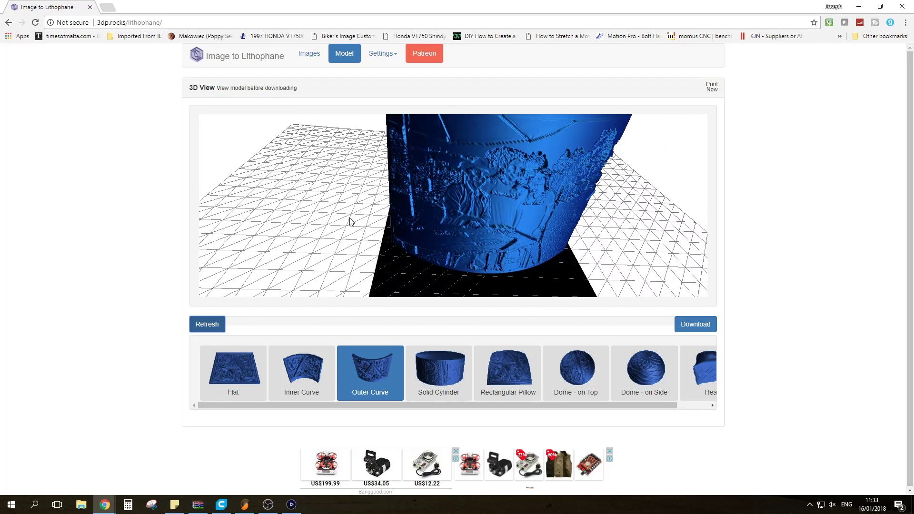
left_click(393, 58)
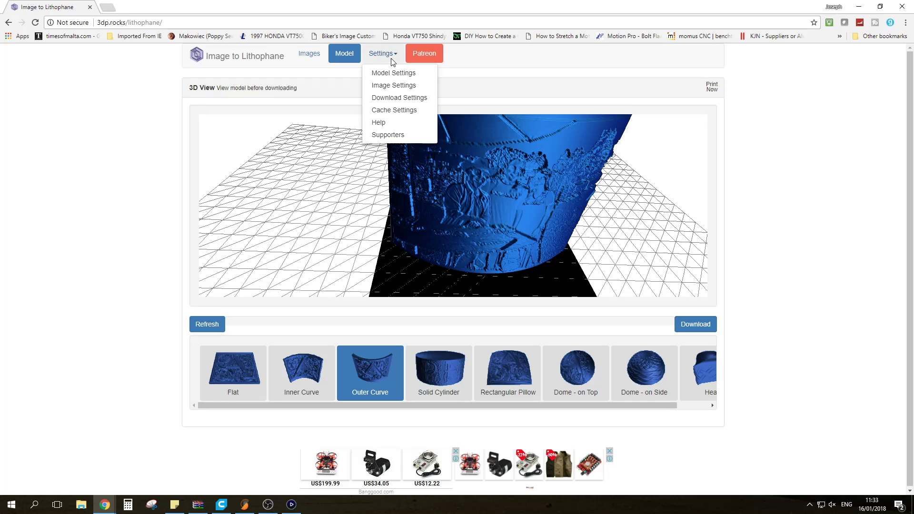
- Switch Image Settings from negative to Positive Image and refresh the model to inspect its relief
left_click(395, 86)
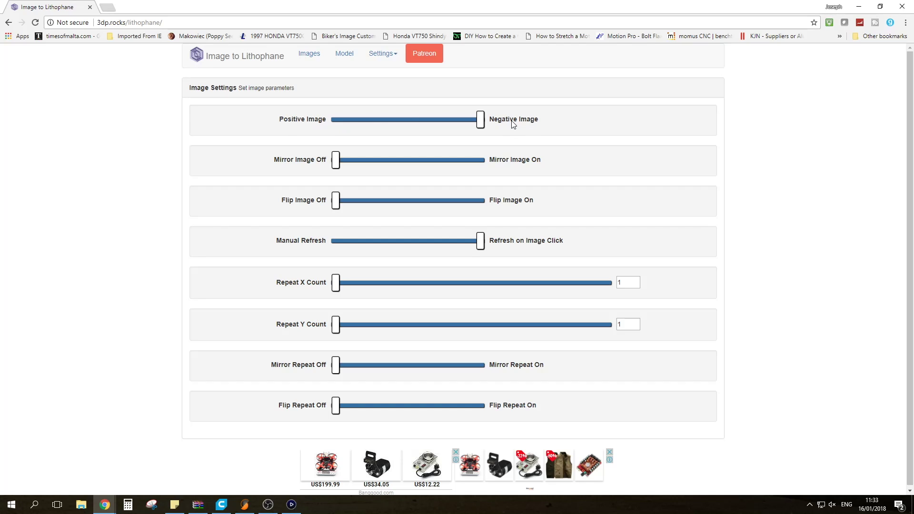
left_click_drag(480, 125, 327, 125)
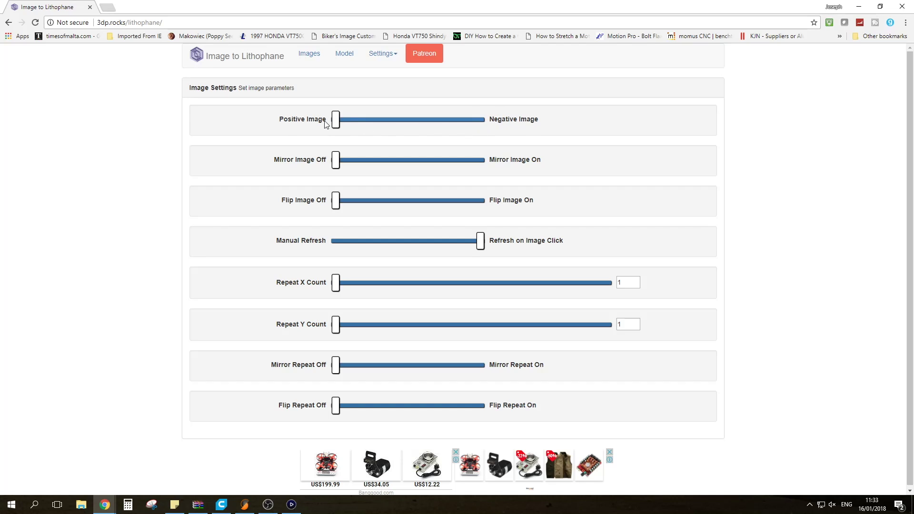
left_click(345, 54)
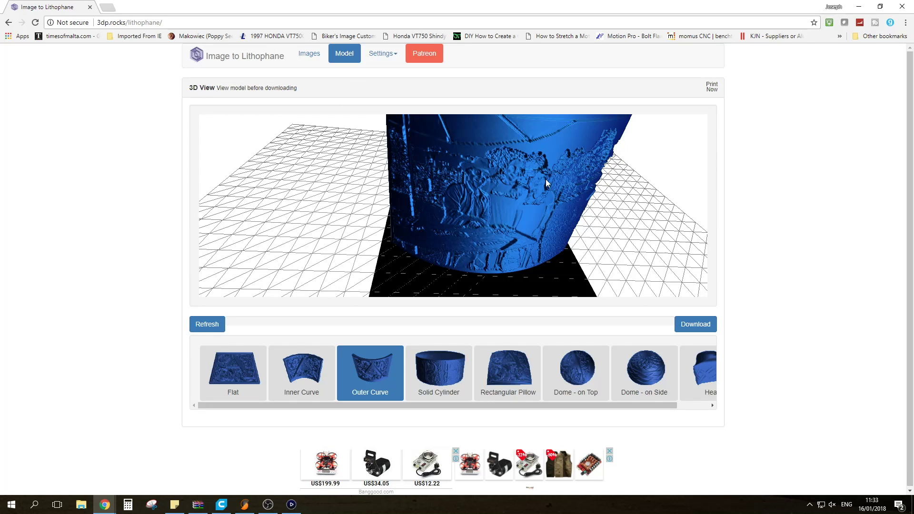
left_click_drag(620, 270, 379, 261)
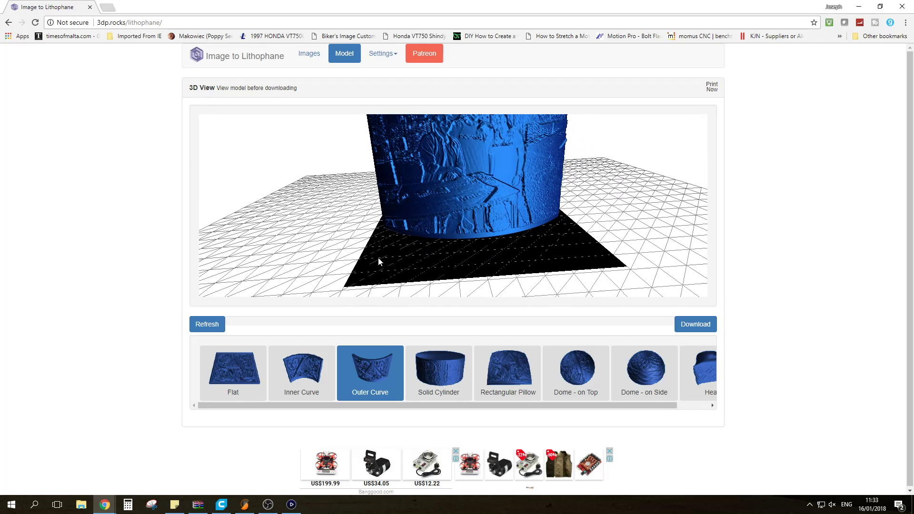
left_click(223, 324)
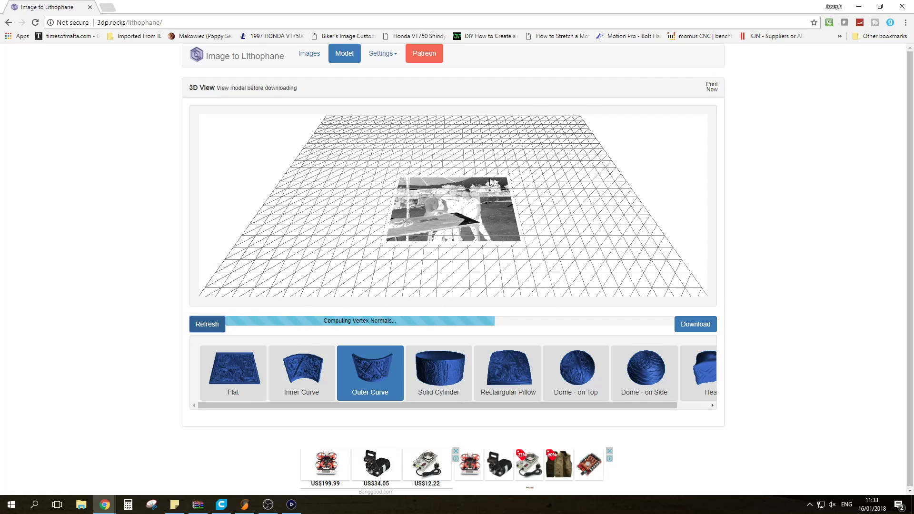
scroll(482, 157, "up", 2)
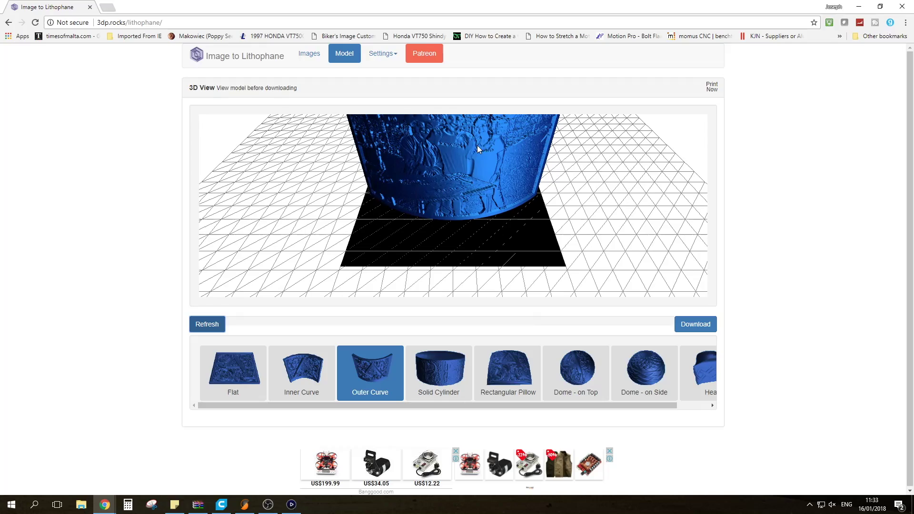
scroll(366, 202, "up", 3)
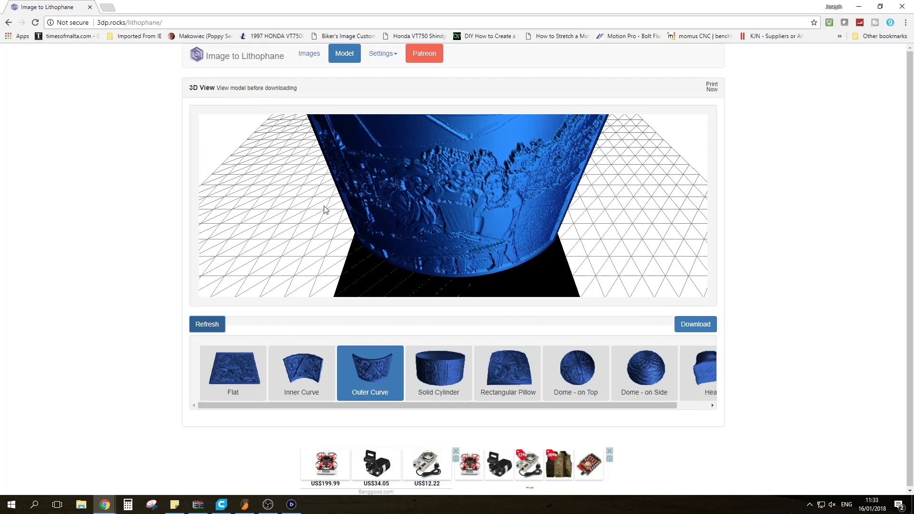
left_click_drag(325, 210, 371, 232)
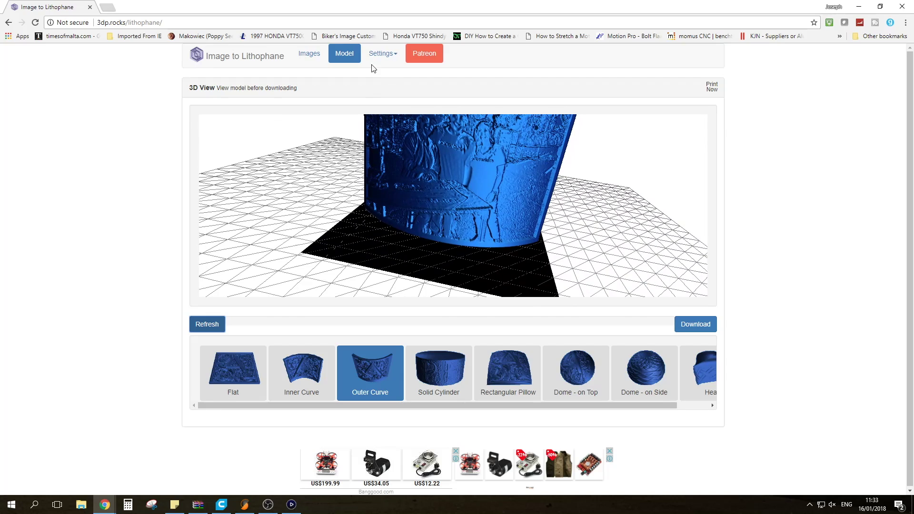
left_click(382, 53)
left_click(387, 86)
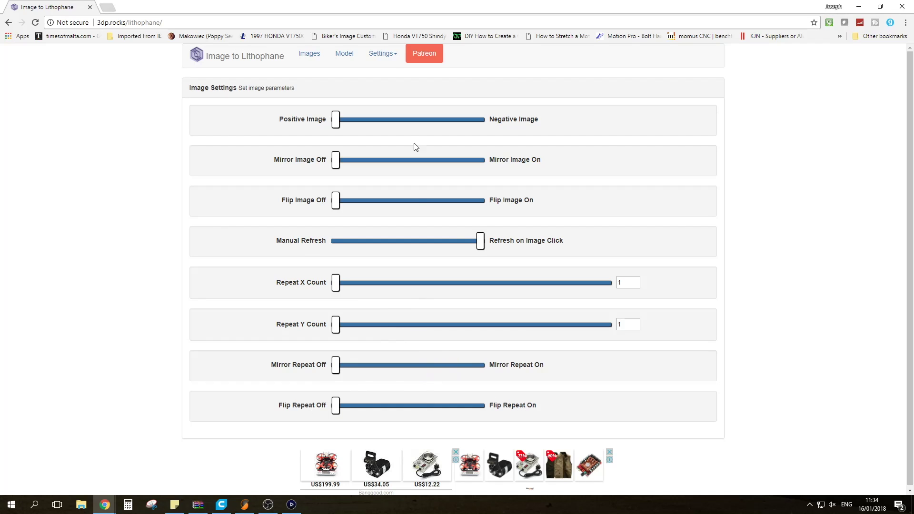
left_click(350, 52)
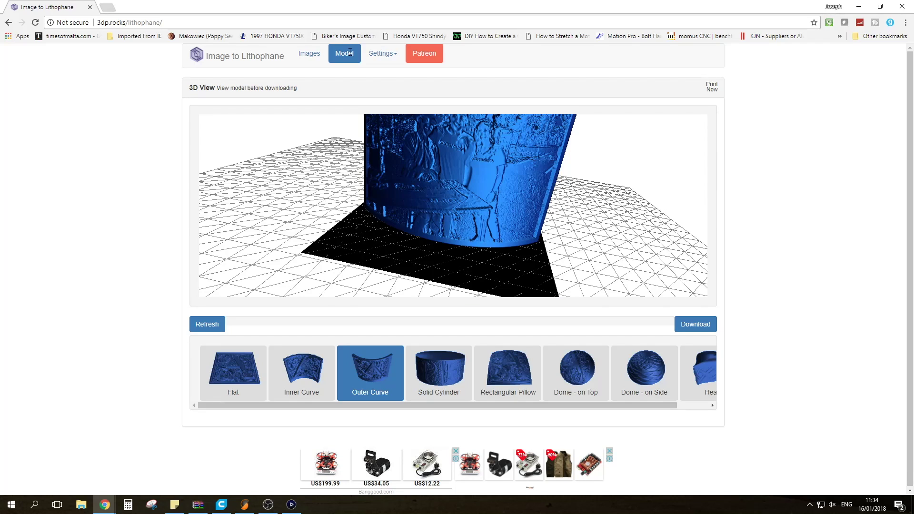
left_click(214, 324)
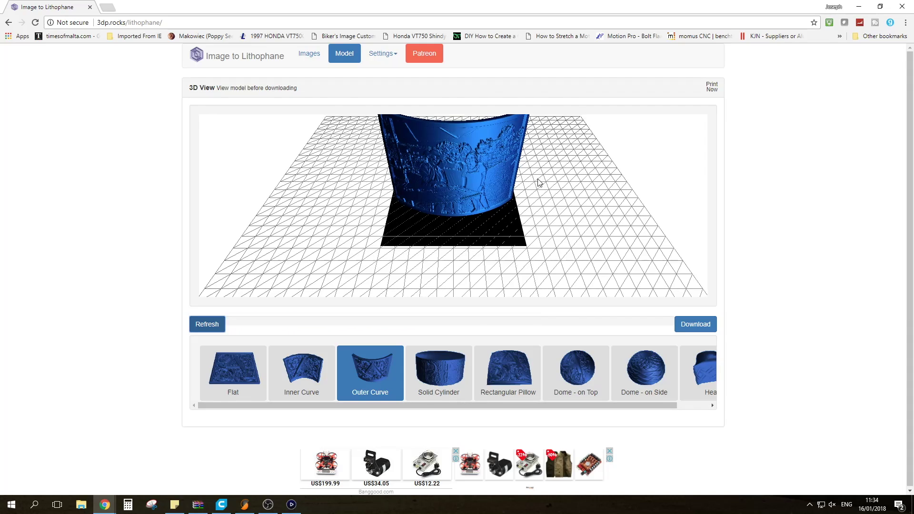
left_click_drag(539, 182, 551, 262)
- Preview the photo as a Solid Cylinder lithophane and view it from above
left_click(428, 371)
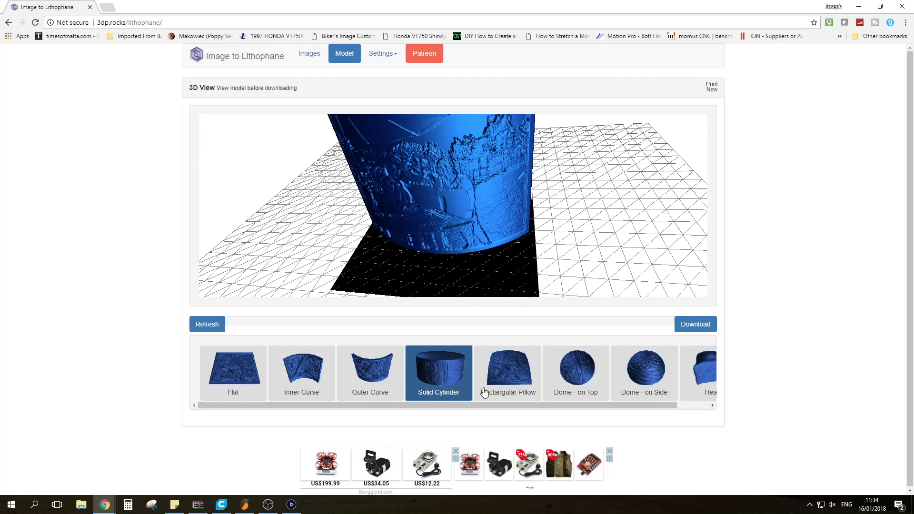
left_click(208, 324)
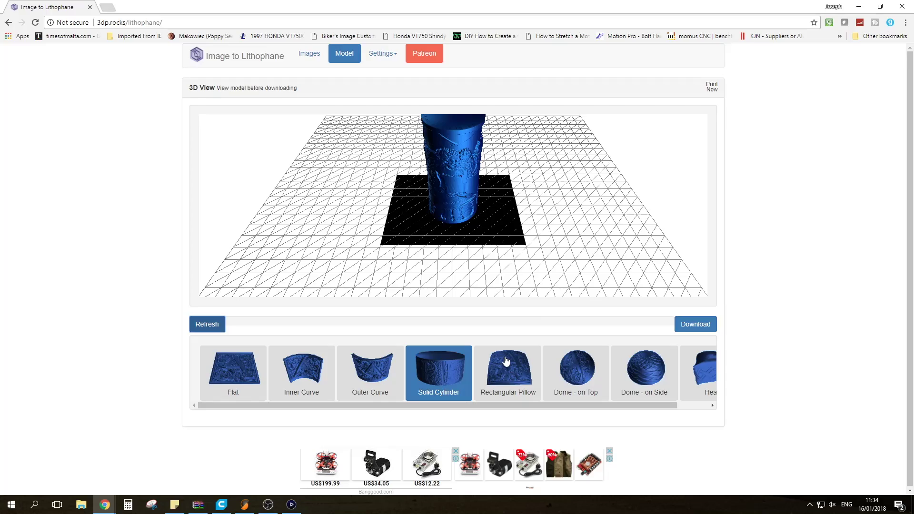
left_click_drag(495, 175, 503, 230)
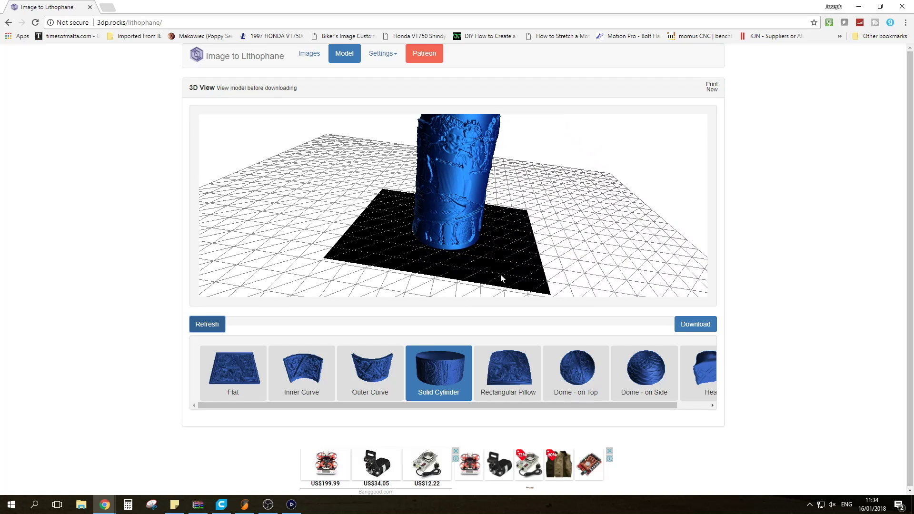
- Regenerate the model as an Outer Curve and download its STL
left_click(383, 382)
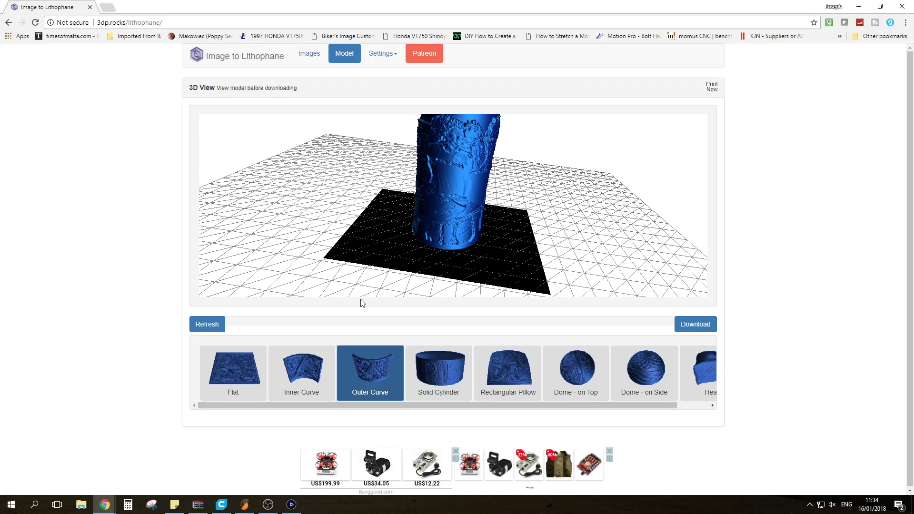
left_click(211, 327)
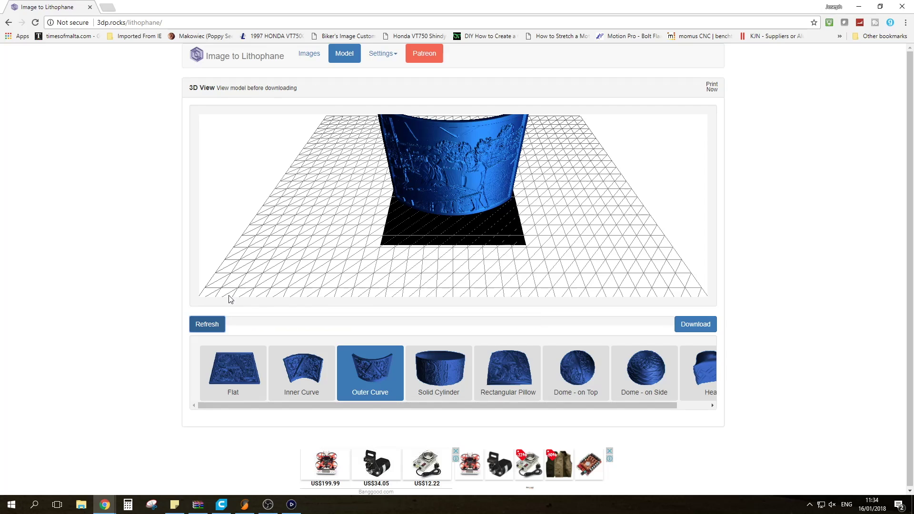
left_click(700, 325)
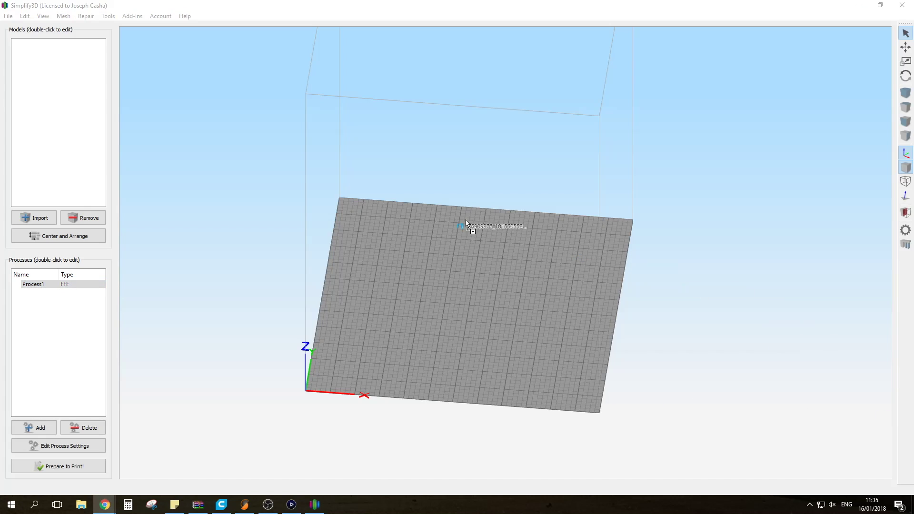
- Import the downloaded lithophane STL onto the Simplify3D build plate and inspect it from the front
left_click_drag(466, 223, 433, 270)
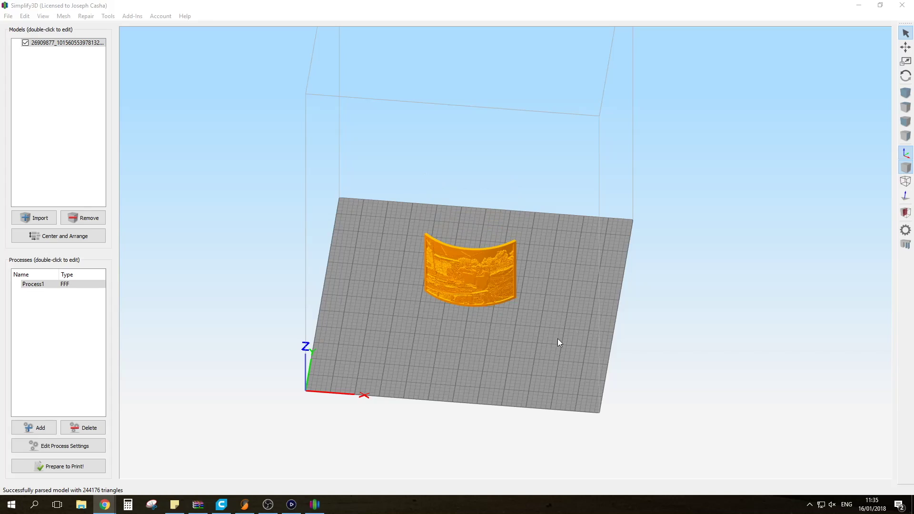
scroll(529, 340, "up", 5)
left_click_drag(547, 387, 596, 374)
scroll(589, 412, "up", 5)
left_click_drag(589, 413, 492, 390)
scroll(491, 390, "down", 5)
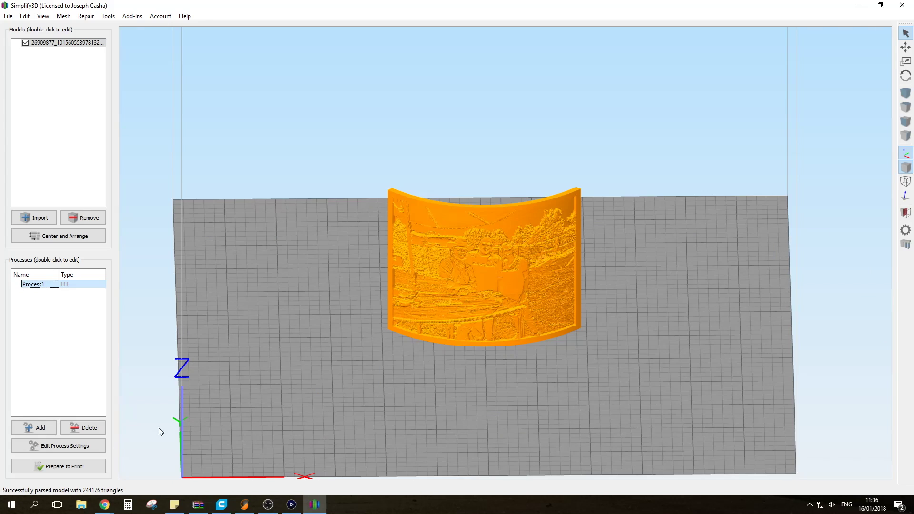
- Change Process1's Primary Layer Height from 0.15 to 0.10 mm and check its 20 mm/s speeds
left_click(98, 445)
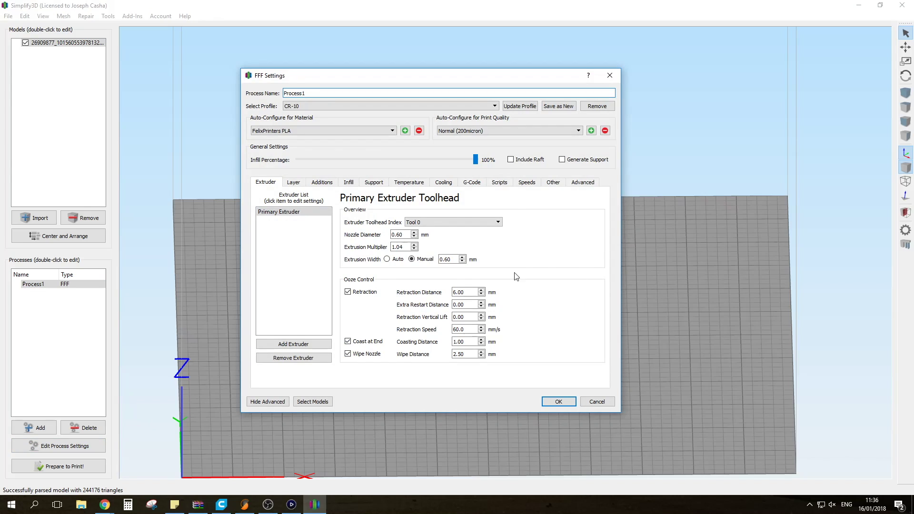
left_click(301, 184)
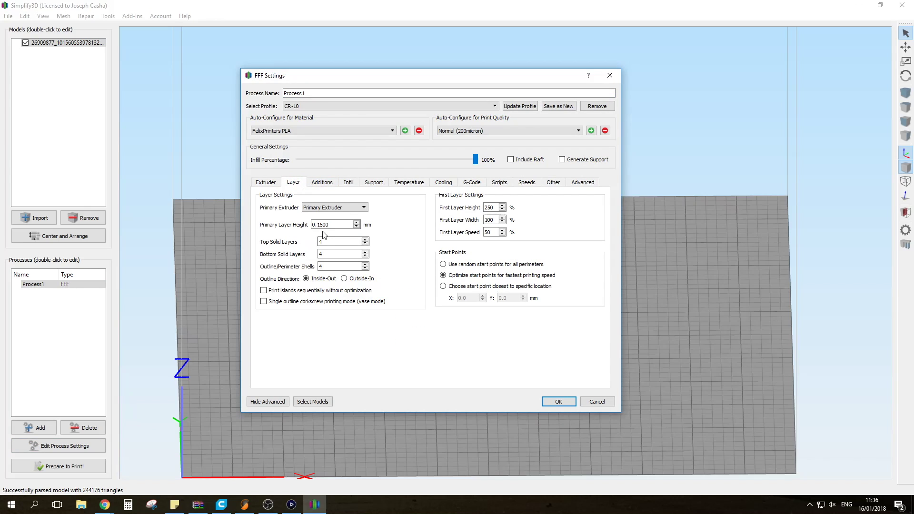
left_click_drag(319, 224, 330, 225)
type("00")
left_click(275, 184)
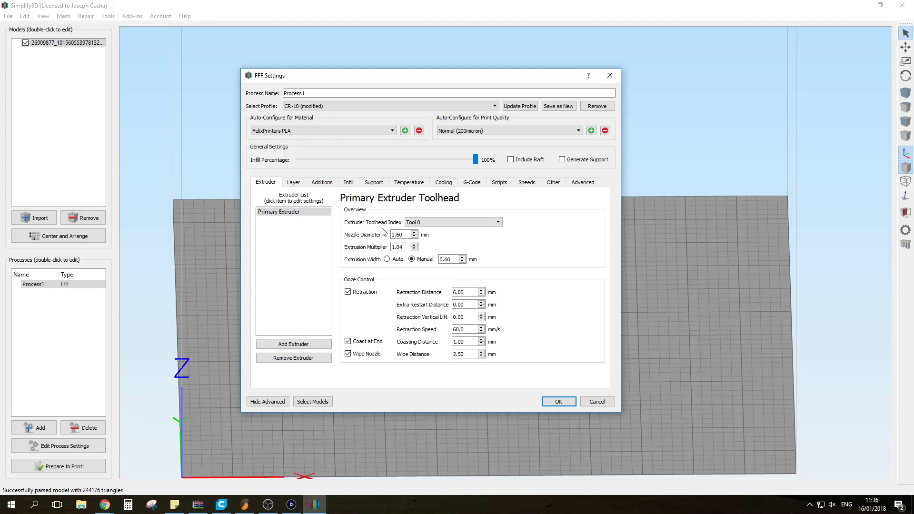
left_click(293, 182)
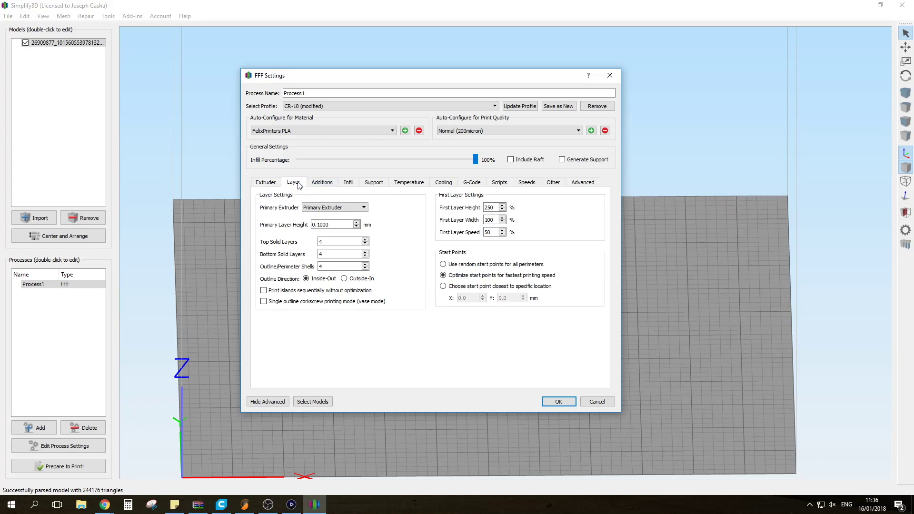
left_click(526, 182)
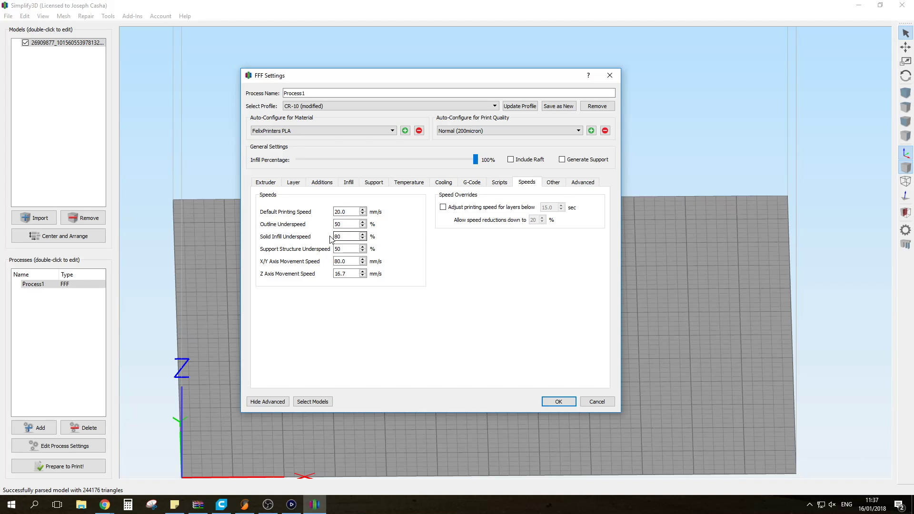
- Check the 240/230 °C extruder setpoints and the 70 °C heated build platform temperature
left_click(410, 184)
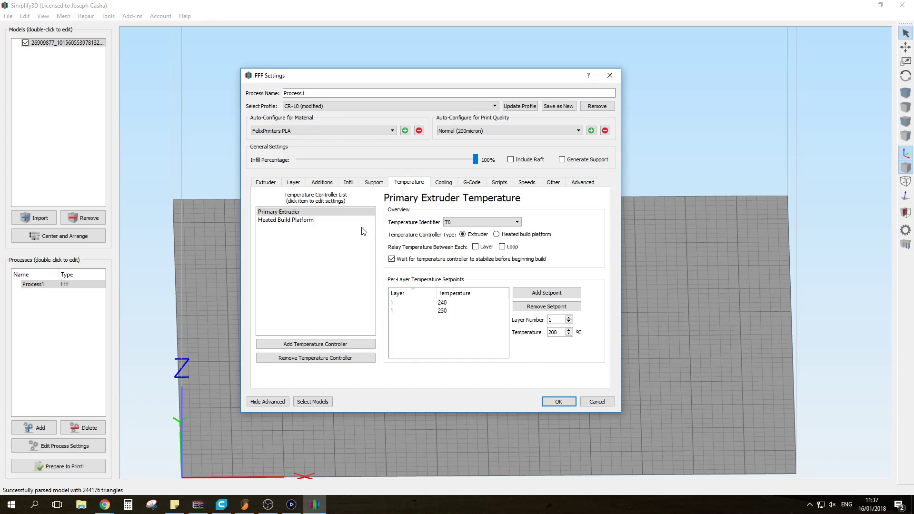
left_click(294, 227)
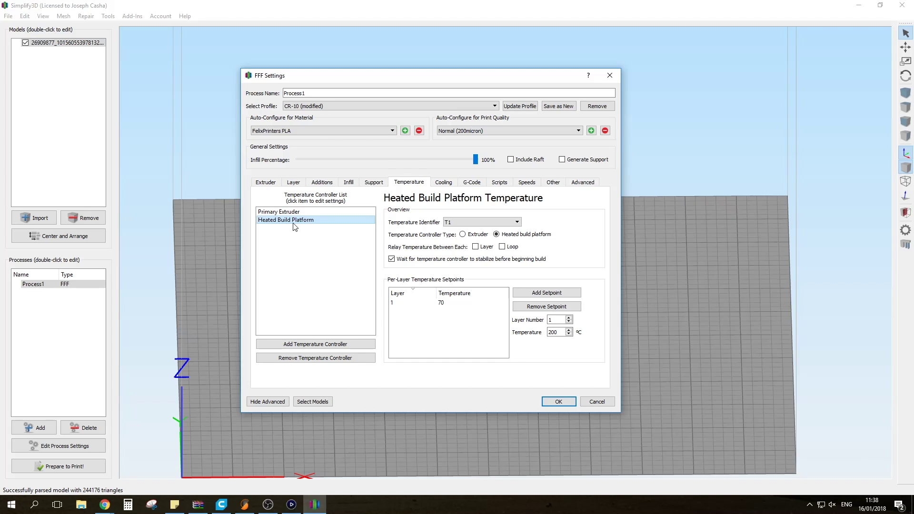
- Add a 10-outline brim at 0.00 mm offset, accept the settings and slice the lithophane
left_click(321, 182)
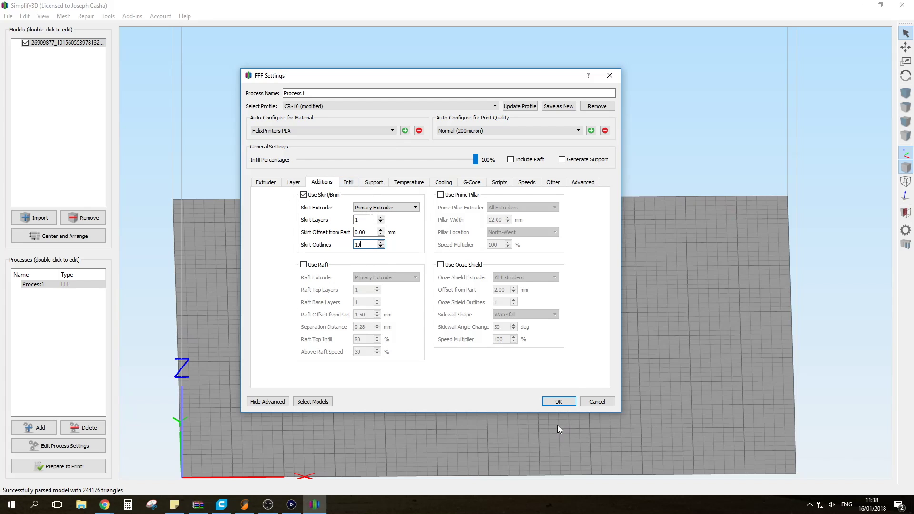
left_click(557, 402)
left_click(49, 472)
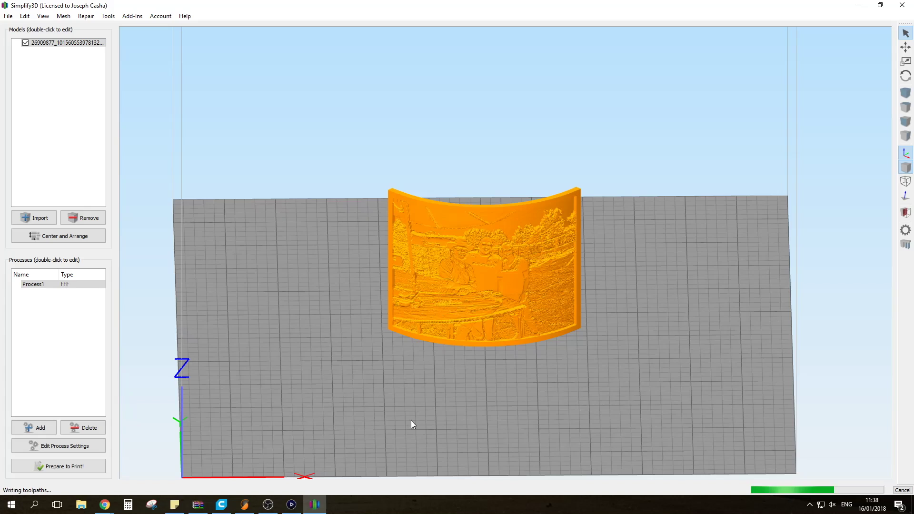
scroll(678, 263, "up", 8)
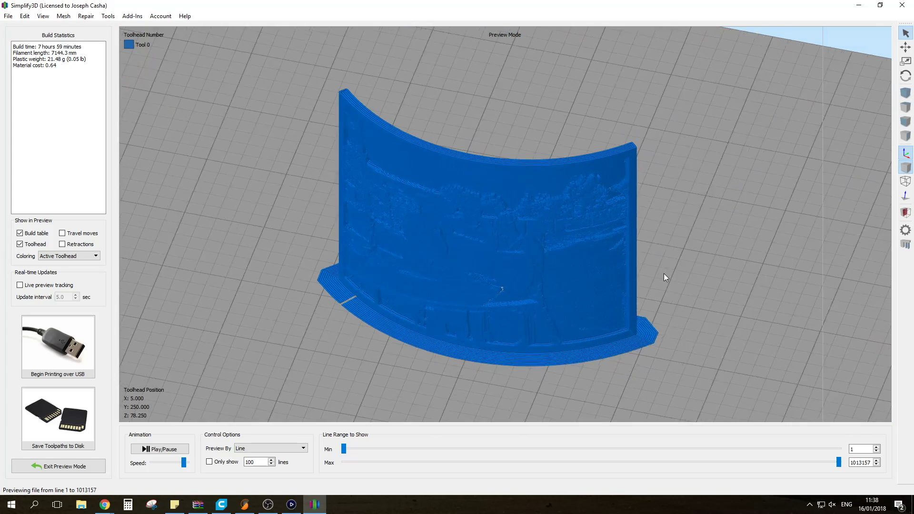
scroll(714, 281, "down", 5)
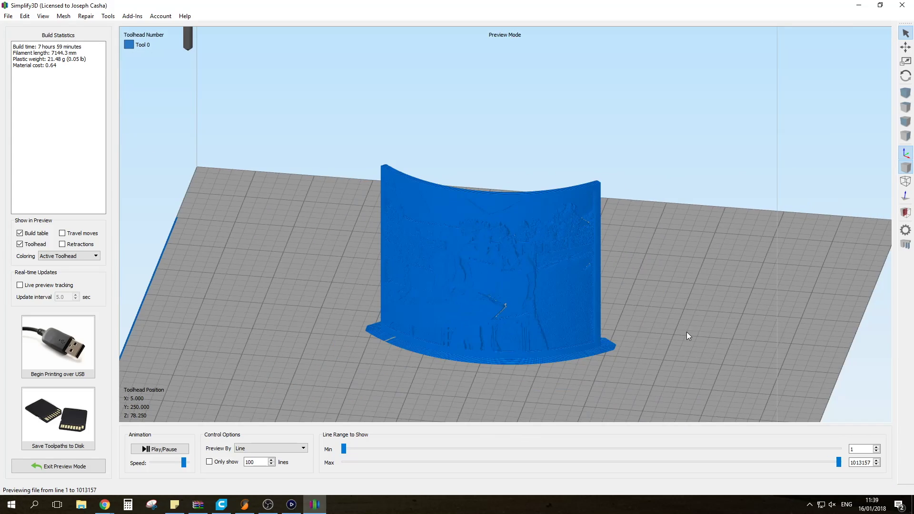
left_click_drag(687, 332, 724, 253)
scroll(678, 286, "up", 6)
scroll(532, 345, "up", 3)
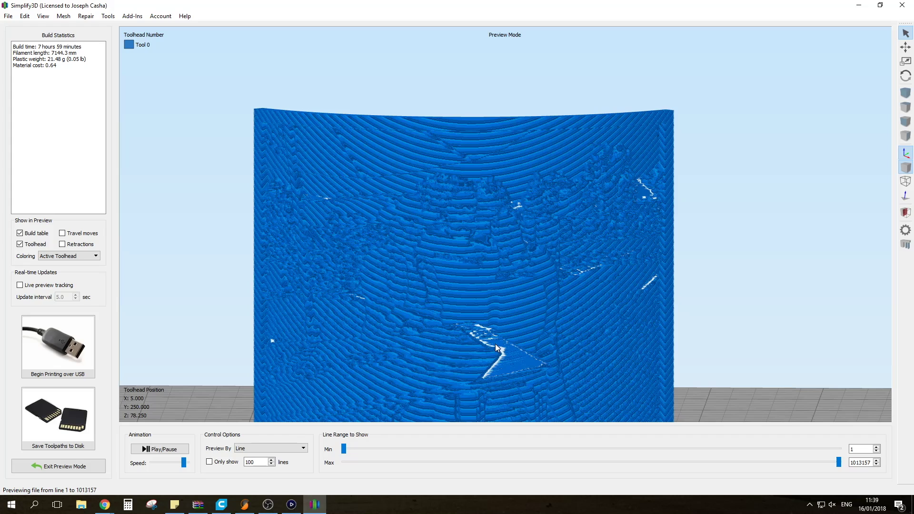
scroll(506, 360, "up", 3)
scroll(584, 332, "down", 1)
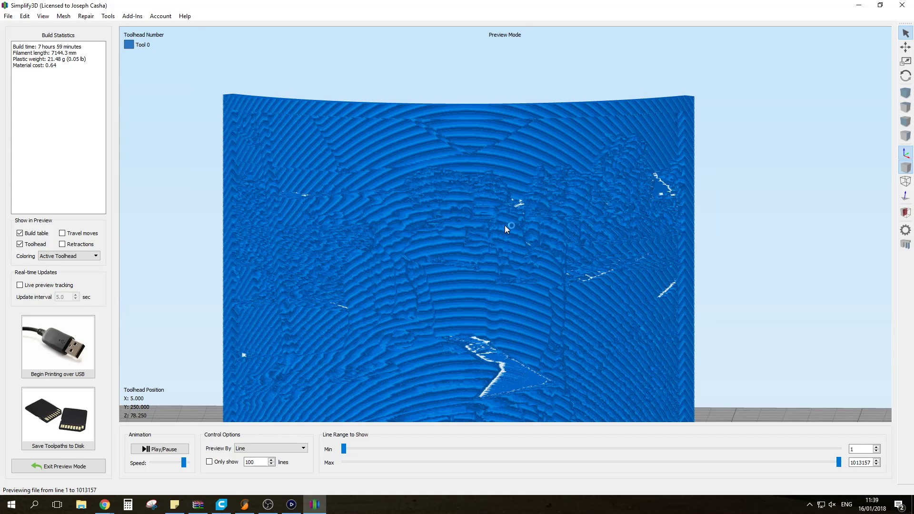
scroll(509, 236, "down", 3)
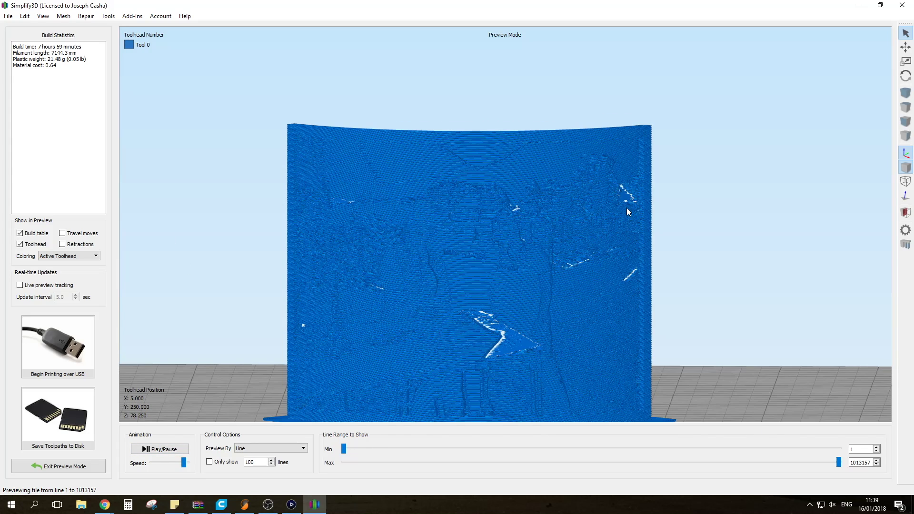
scroll(644, 316, "down", 2)
scroll(677, 344, "up", 3)
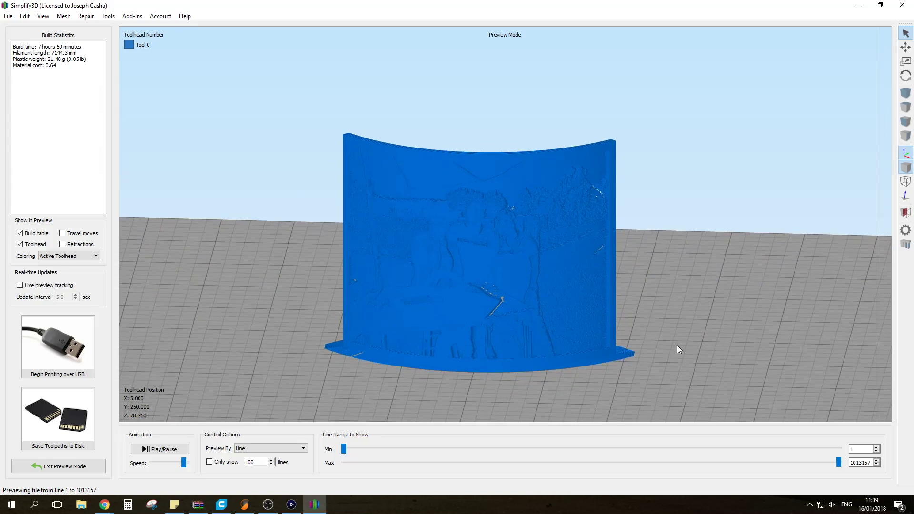
left_click_drag(733, 323, 700, 311)
scroll(696, 316, "up", 2)
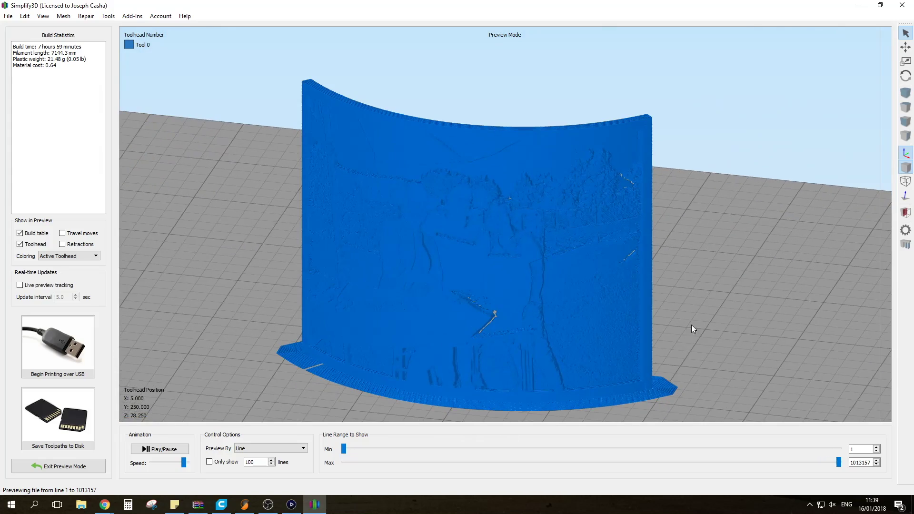